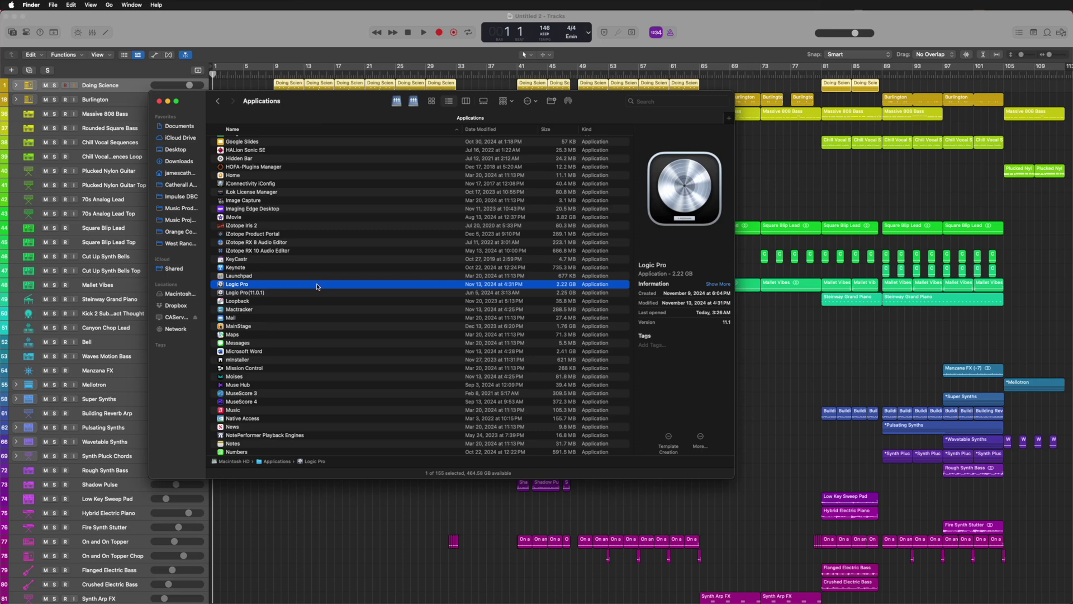
Duplicate the Logic Pro app in Applications and rename the copy 'Logic Pro(Old Version)'.
{"action": "right_click", "coordinate": [317, 286]}
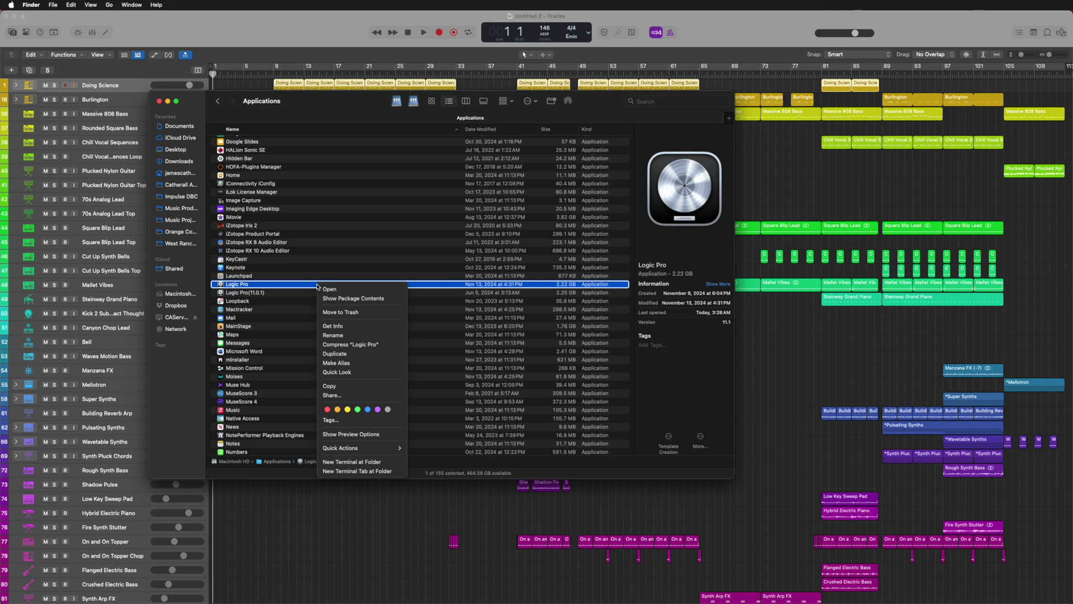
{"action": "left_click", "coordinate": [358, 354]}
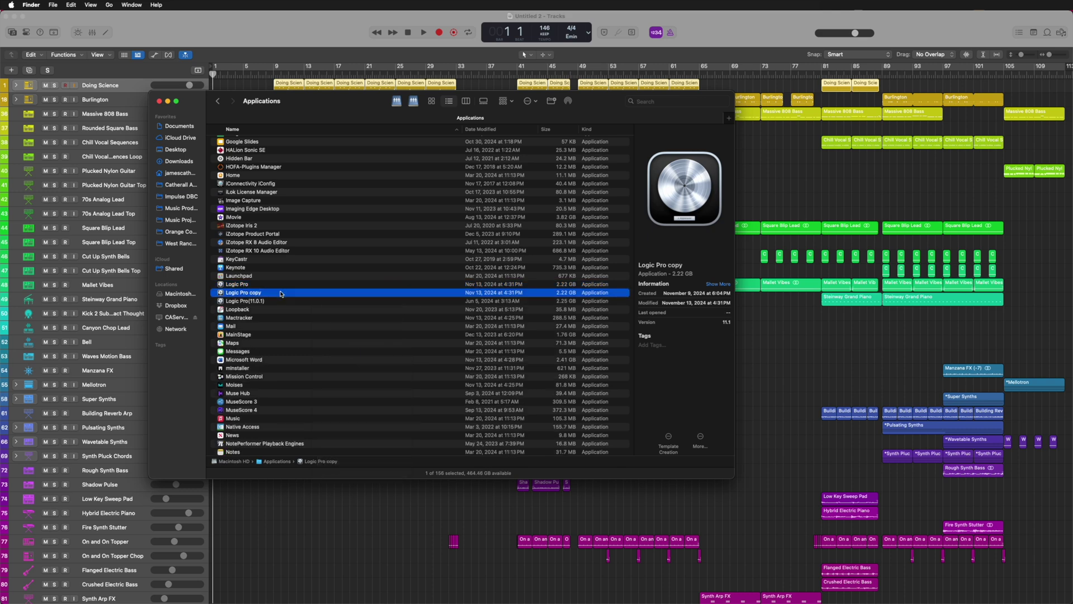
{"action": "key", "text": "Return"}
{"action": "type", "text": "Logic Pro(Old Version)"}
{"action": "key", "text": "Return"}
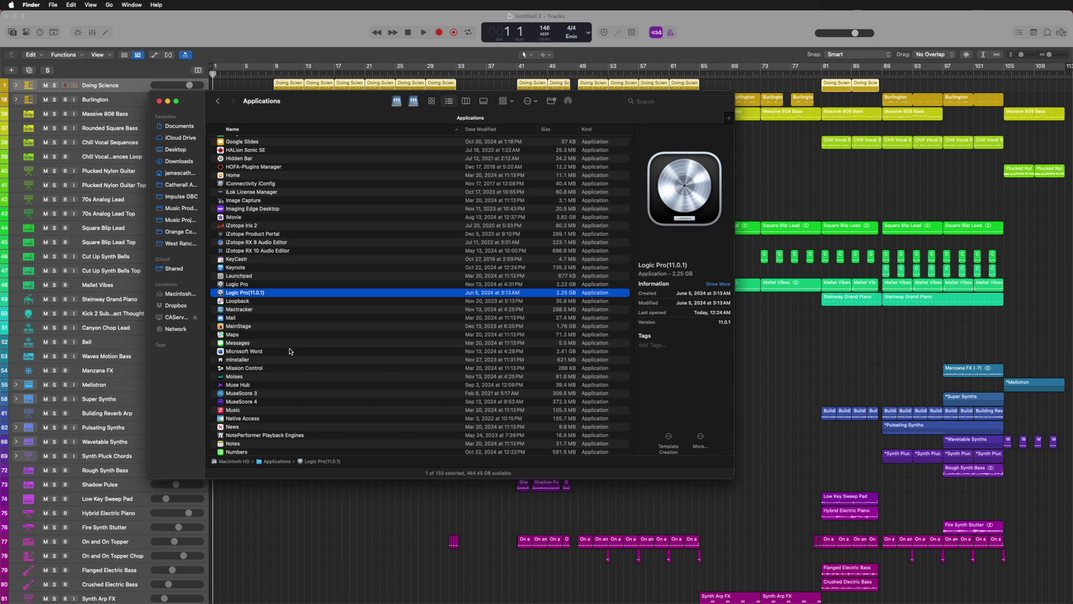
Select the current Logic Pro app in the Applications folder.
{"action": "left_click", "coordinate": [257, 284]}
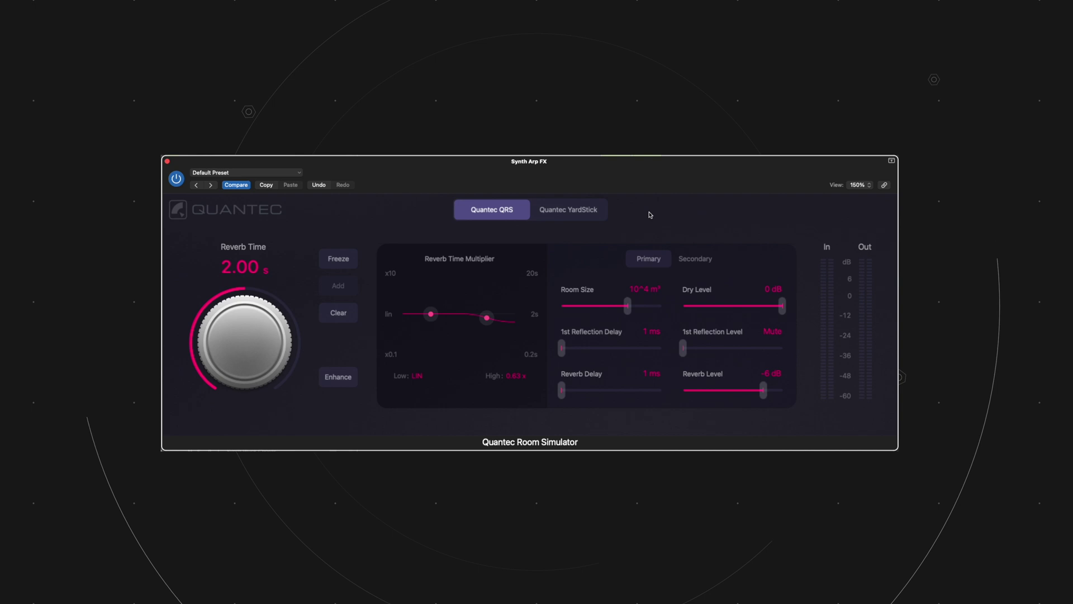
Switch Quantec Room Simulator to YardStick mode and review its Secondary and Extended parameters.
{"action": "left_click", "coordinate": [713, 260]}
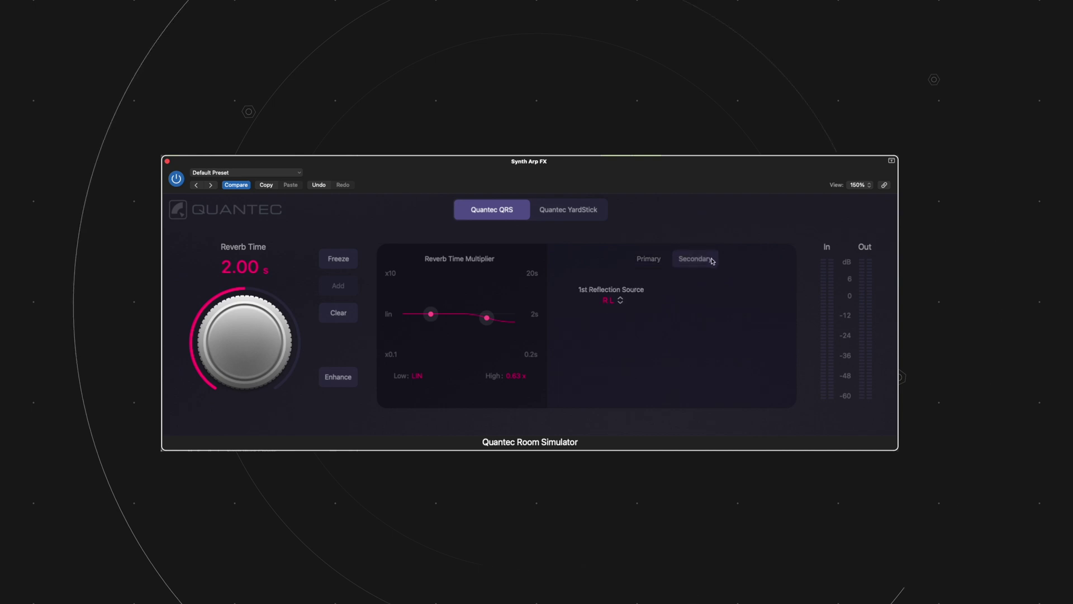
{"action": "left_click", "coordinate": [642, 265]}
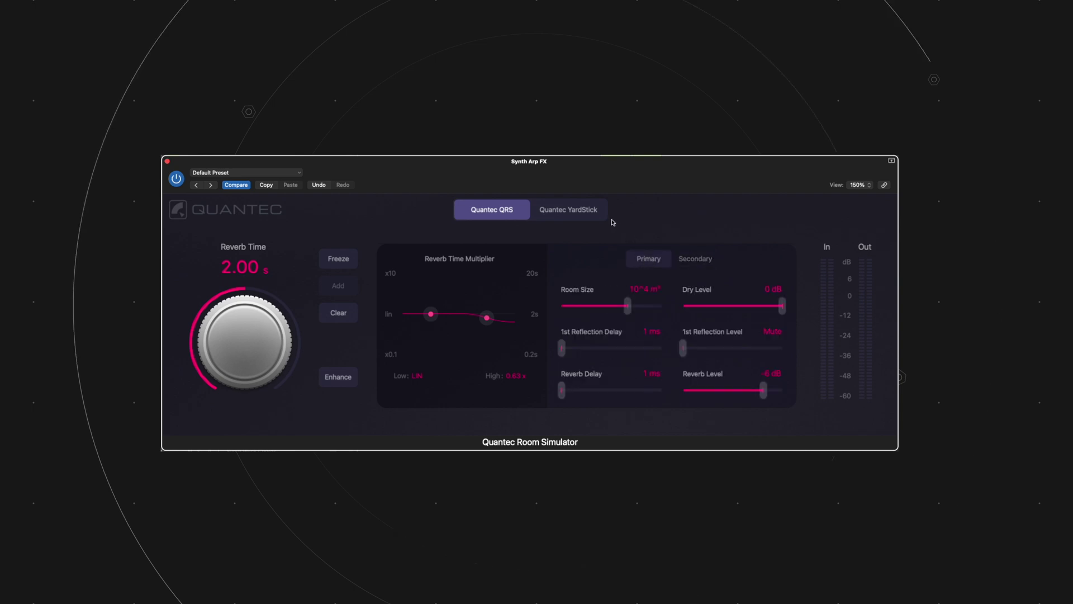
{"action": "left_click", "coordinate": [587, 212]}
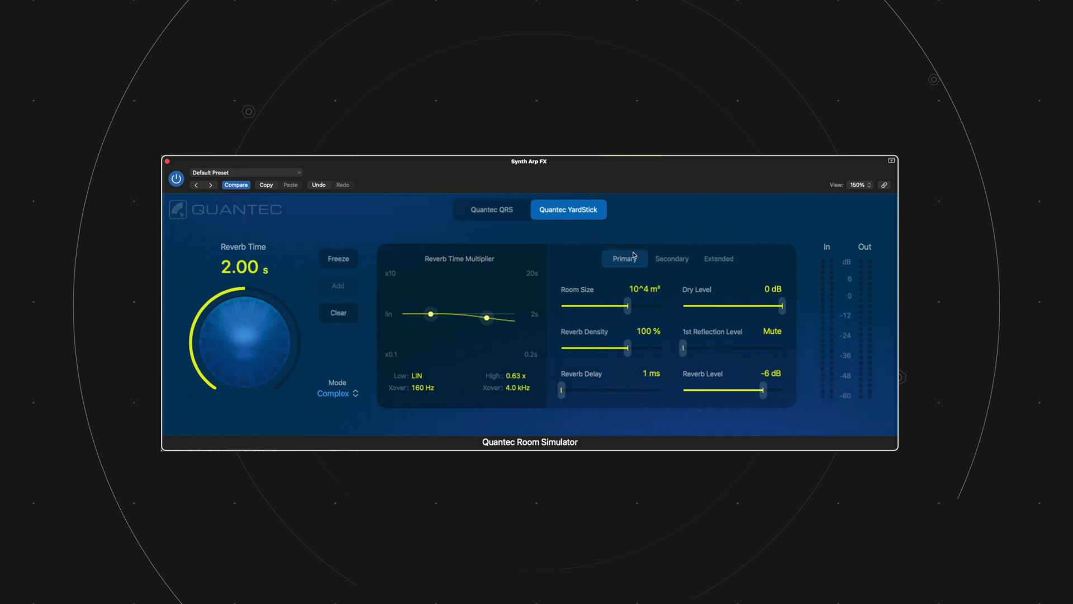
{"action": "left_click", "coordinate": [663, 259]}
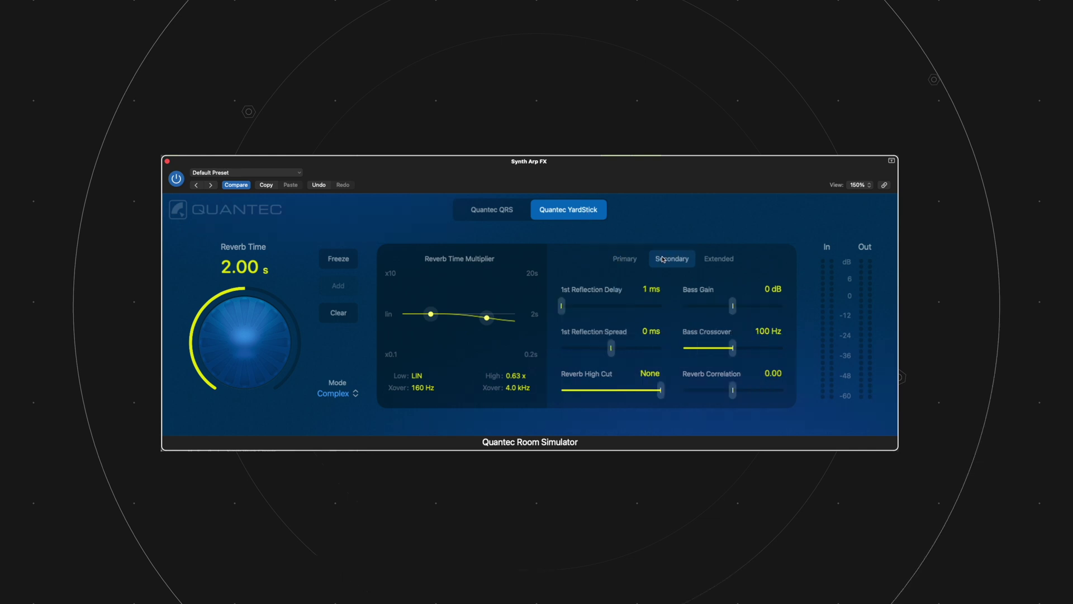
{"action": "left_click", "coordinate": [716, 262]}
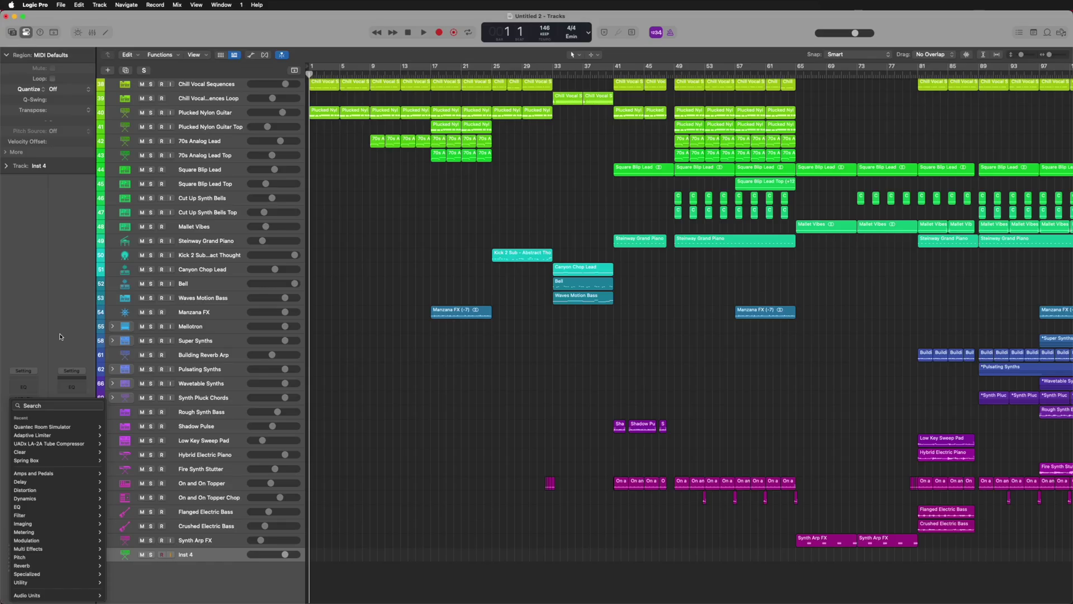
Search the Inst 4 plug-in menu for Silver, then Soundtoys, then Reverb.
{"action": "type", "text": "Silver"}
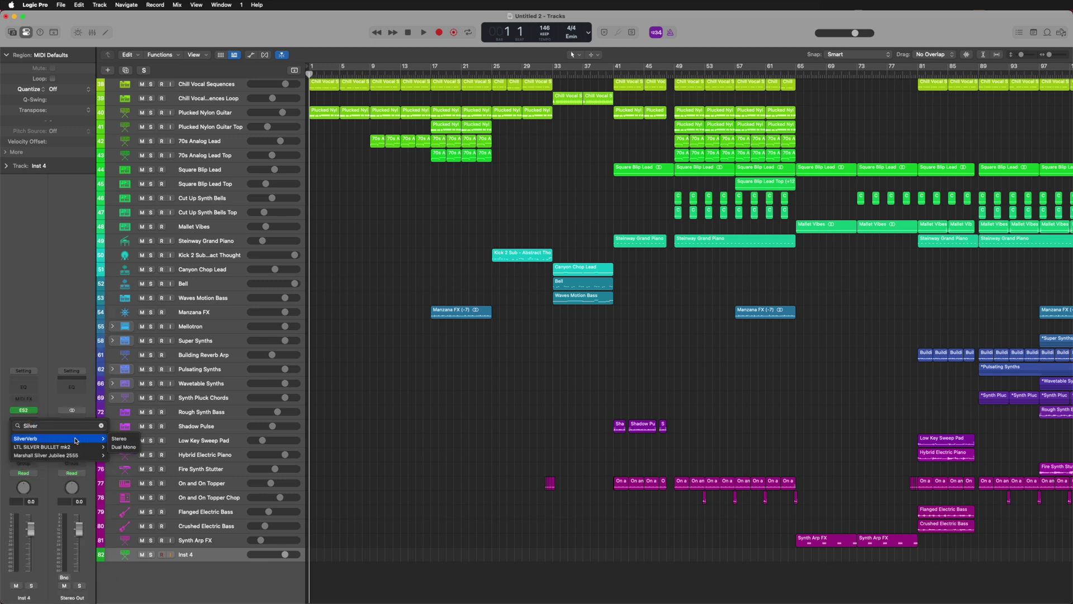
{"action": "left_click", "coordinate": [101, 426]}
{"action": "type", "text": "Soundtoy"}
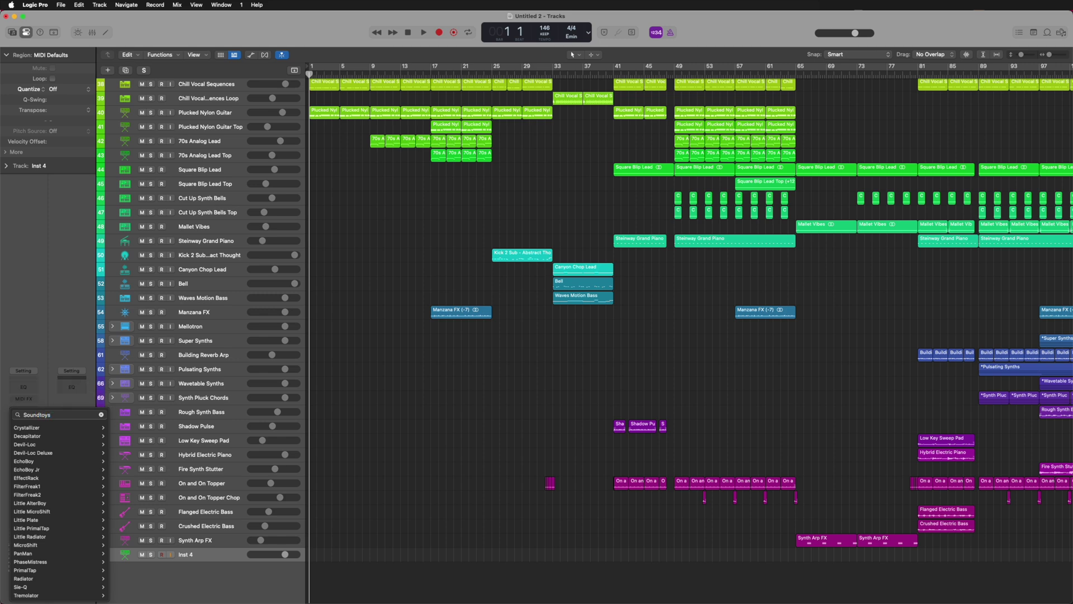
{"action": "key", "text": "Escape"}
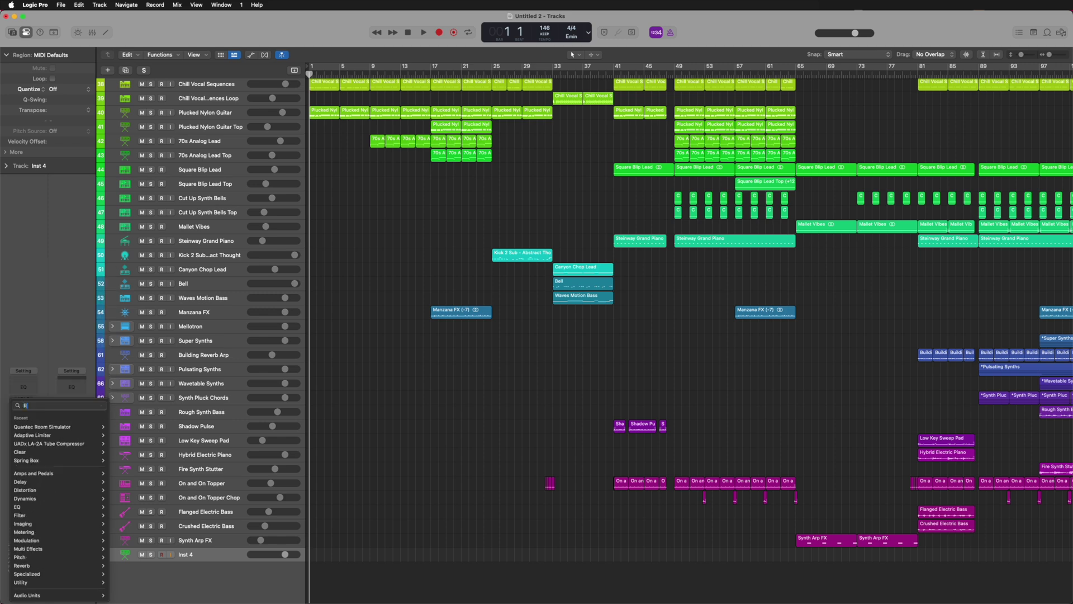
{"action": "type", "text": "Reverb"}
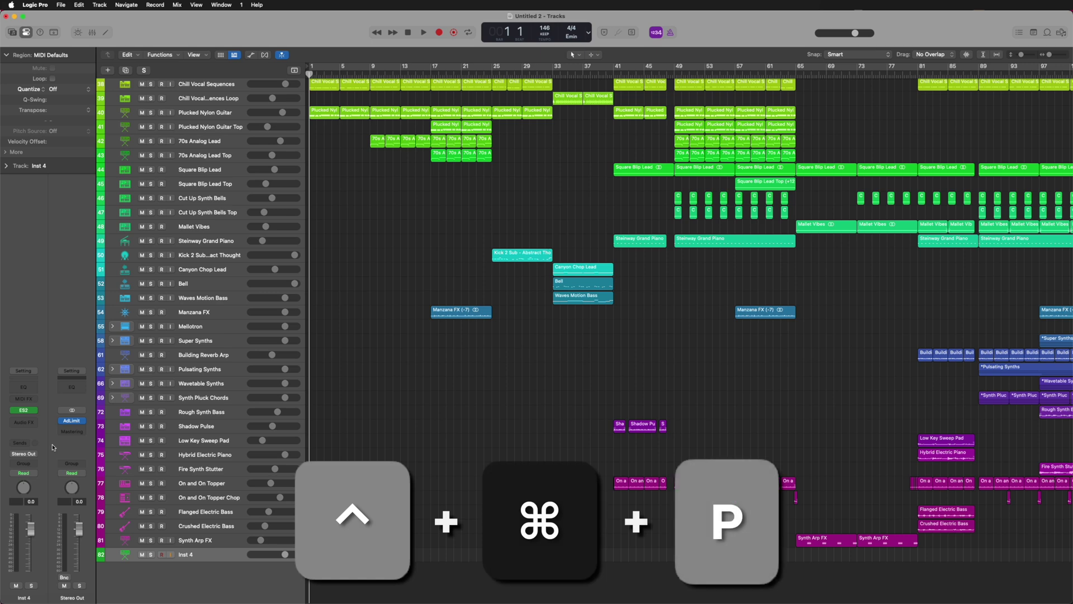
Quick-search audio effects for 'Reverb' and pick Space Designer from the results.
{"action": "key", "text": "ctrl+super+p"}
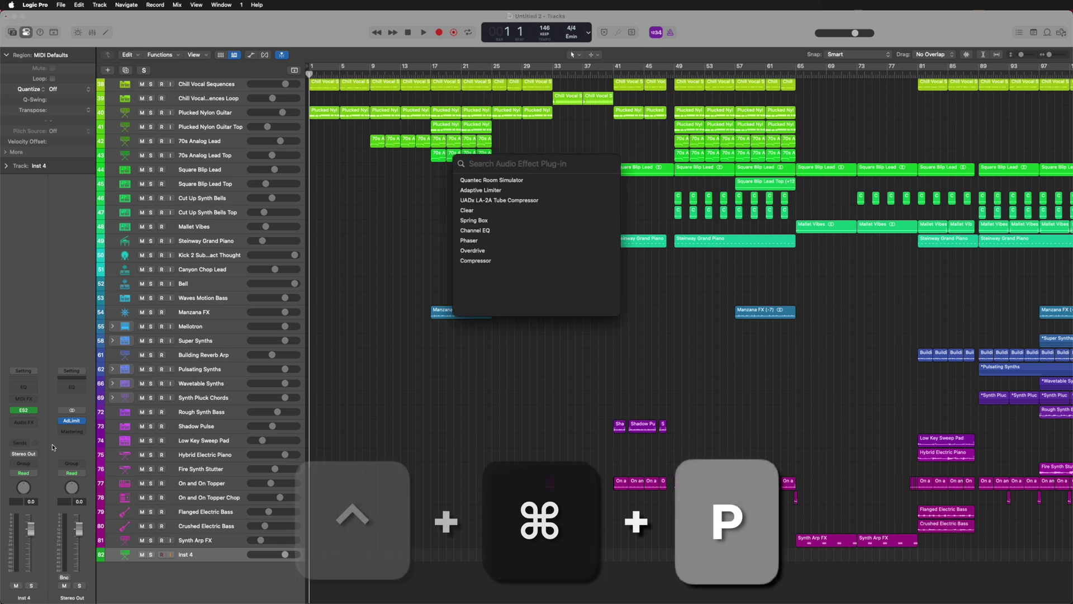
{"action": "type", "text": "Reverb"}
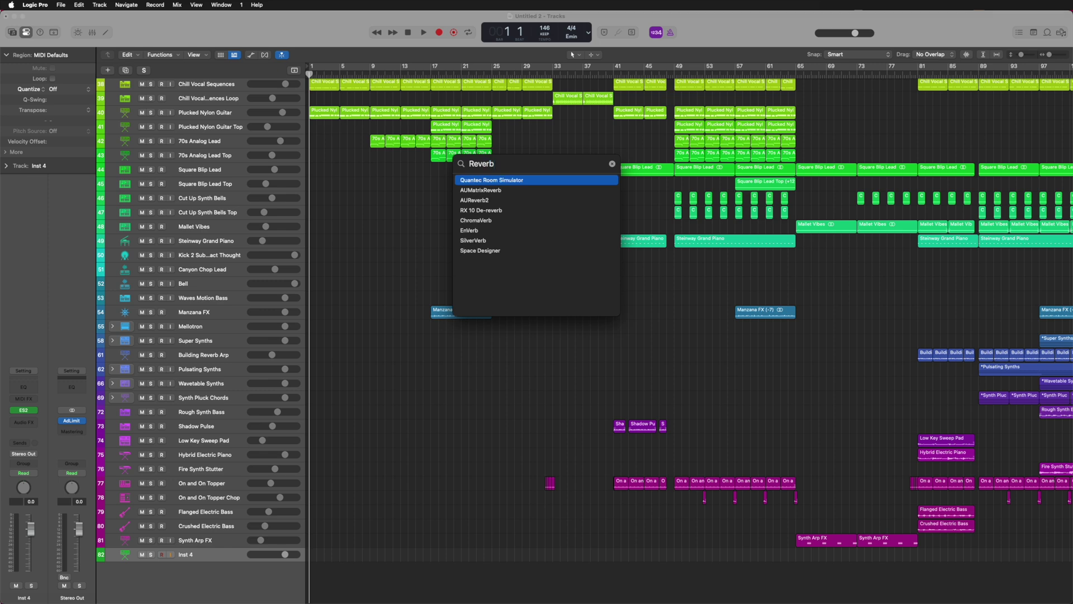
{"action": "key", "text": "Down"}
{"action": "key", "text": "Down"}
{"action": "key", "text": "Down"}
{"action": "key", "text": "Down"}
{"action": "key", "text": "Down"}
{"action": "key", "text": "Down"}
{"action": "key", "text": "Down"}
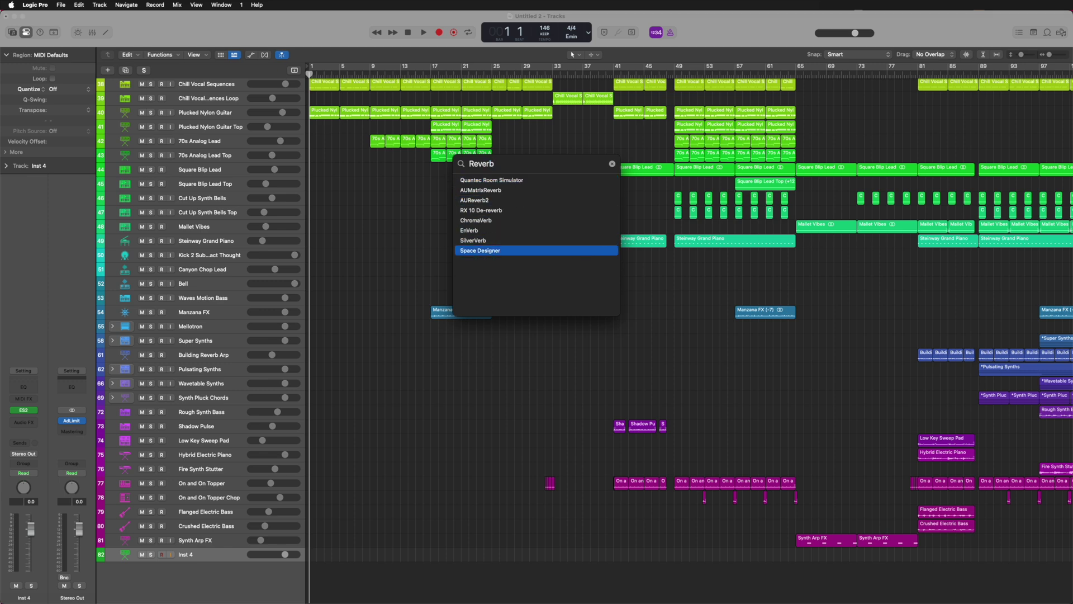
{"action": "key", "text": "Return"}
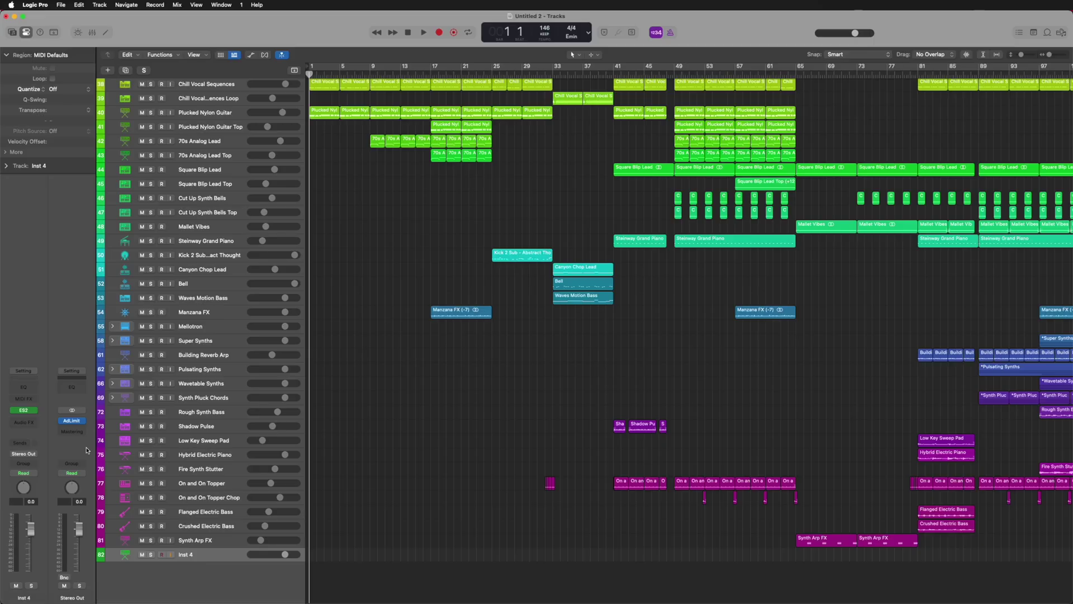
Search Inst 4's send destinations for 'Bus 28', then for 'Reverb 1'.
{"action": "left_click", "coordinate": [21, 444]}
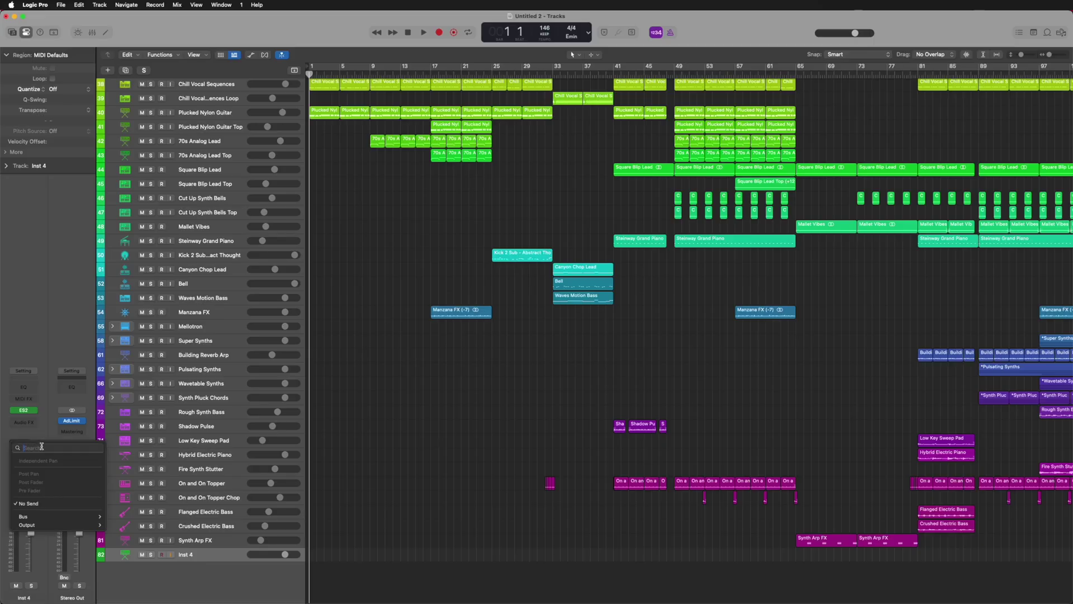
{"action": "type", "text": "Bus 28"}
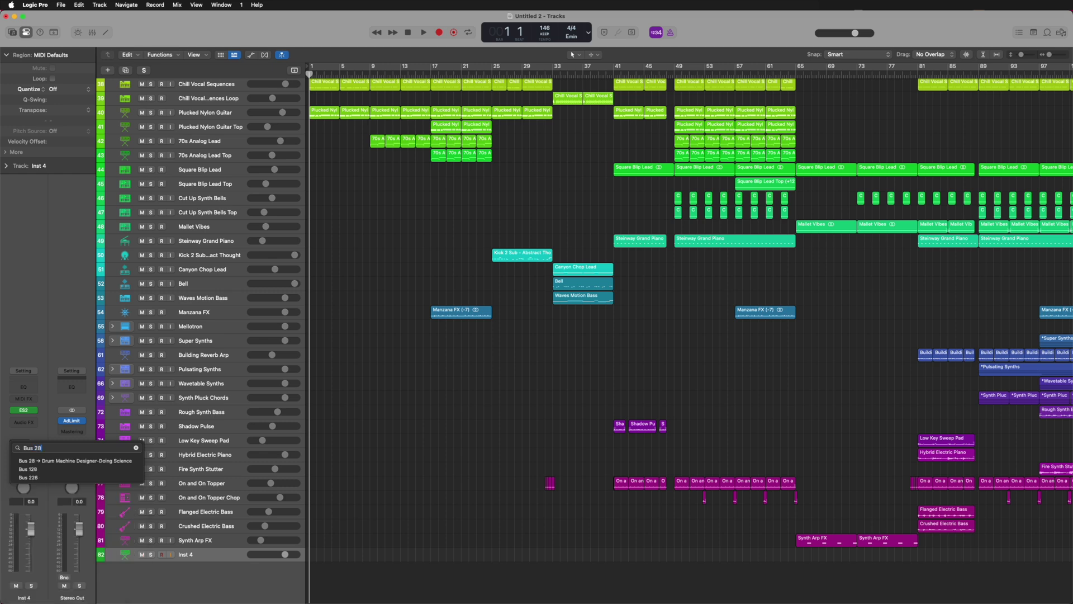
{"action": "key", "text": "BackSpace"}
{"action": "key", "text": "BackSpace"}
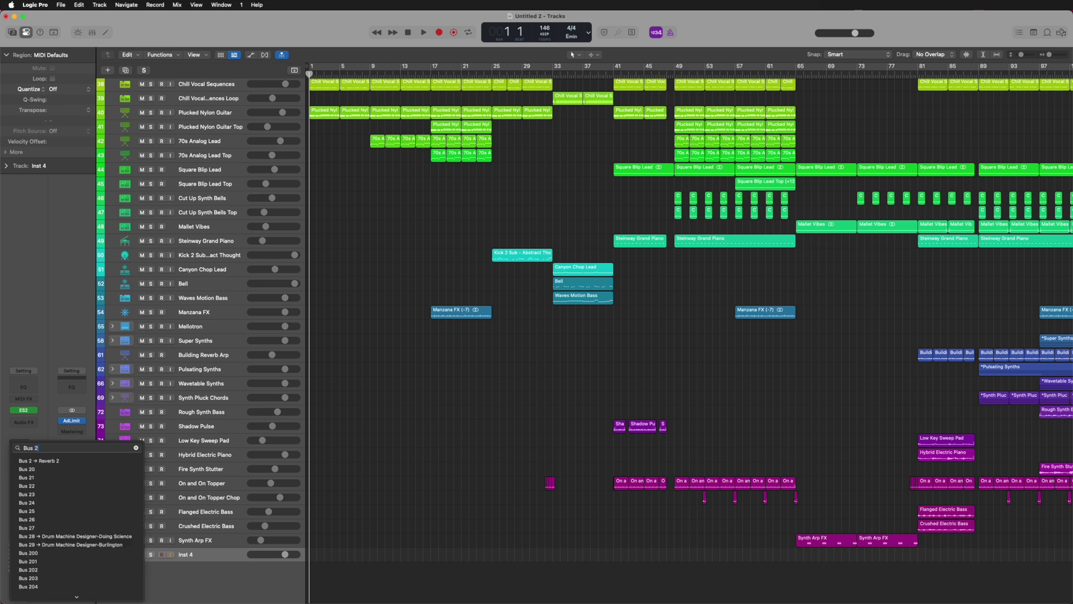
{"action": "key", "text": "BackSpace"}
{"action": "type", "text": "Reve"}
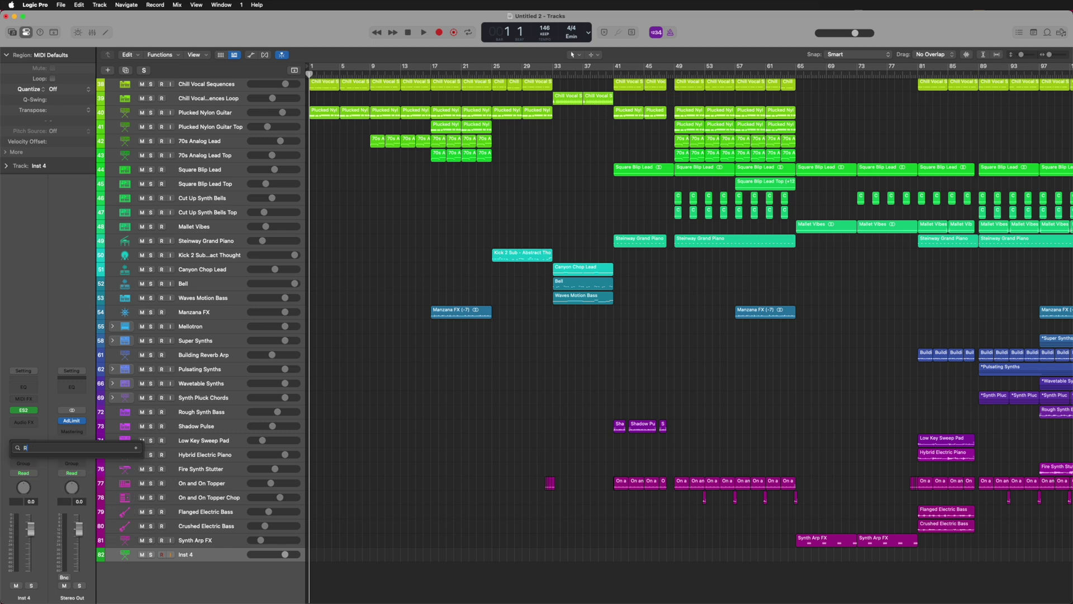
{"action": "type", "text": "rb 1"}
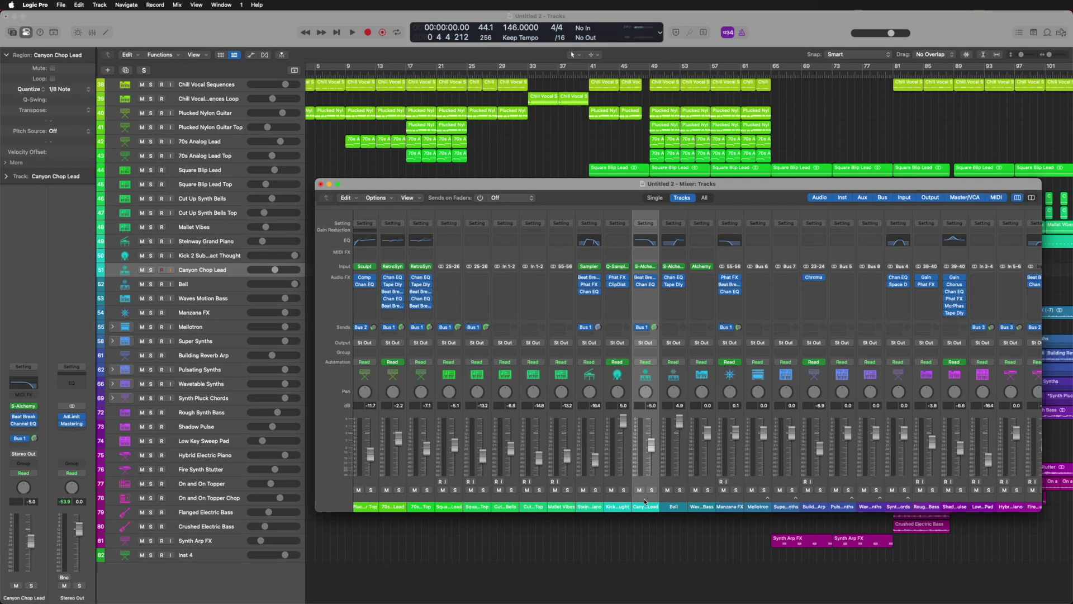
Move the Canyon Chop Lead through Manzana FX strips between the two Cut Up Synth Bells tracks.
{"action": "mouse_move", "coordinate": [645, 502]}
{"action": "left_mouse_down"}
{"action": "mouse_move", "coordinate": [532, 503]}
{"action": "mouse_move", "coordinate": [642, 504]}
{"action": "left_mouse_up"}
{"action": "left_click", "coordinate": [733, 500], "text": "shift"}
{"action": "left_click_drag", "start_coordinate": [729, 498], "coordinate": [615, 497]}
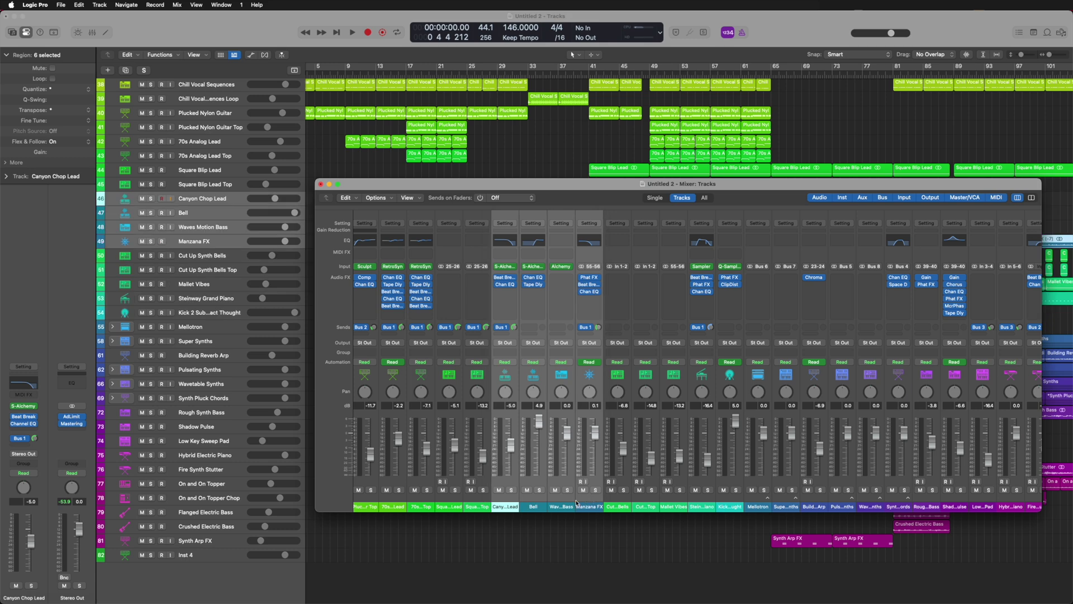
Move Waves Motion Bass, Steinway Grand Piano and Building Reverb Arp next to Cut Up Synth Bells.
{"action": "left_click", "coordinate": [558, 501]}
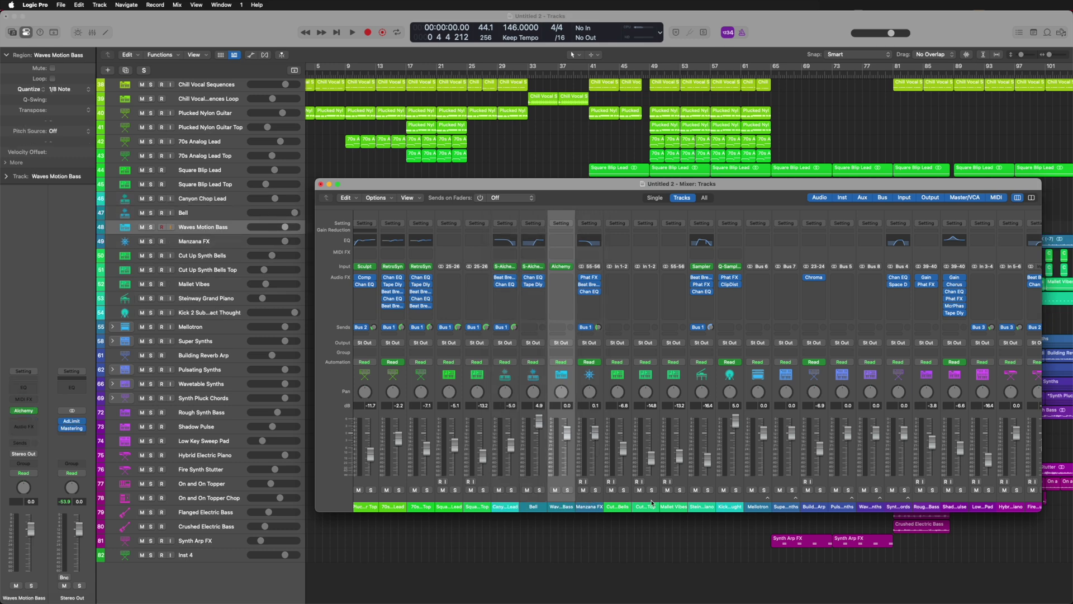
{"action": "left_click", "coordinate": [696, 502], "text": "shift"}
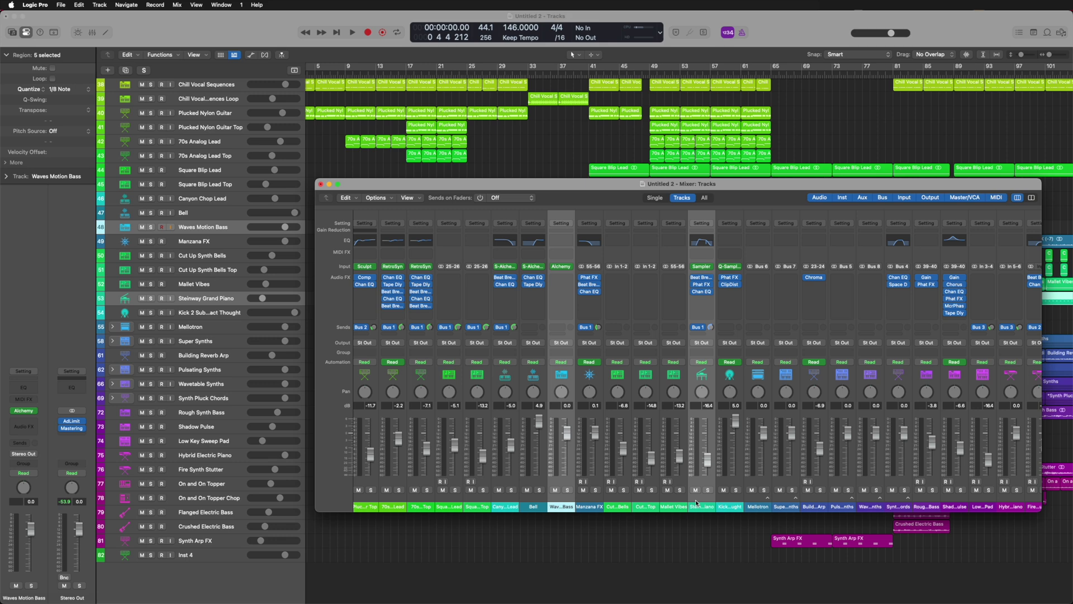
{"action": "left_click", "coordinate": [820, 501], "text": "shift"}
{"action": "left_click_drag", "start_coordinate": [814, 503], "coordinate": [676, 498]}
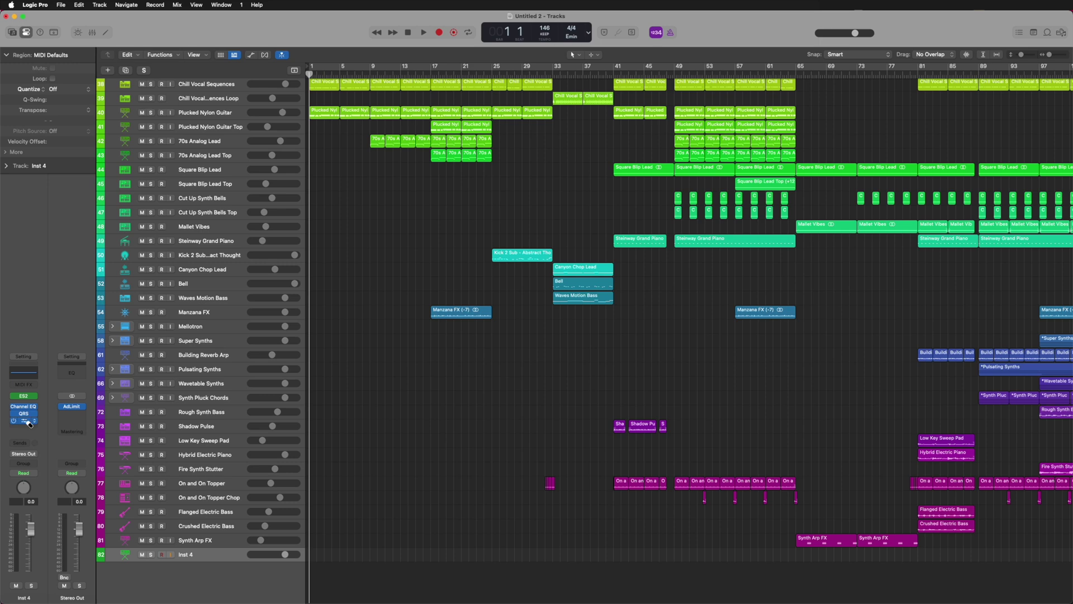
Remove Channel EQ and the remaining audio effect from the Inst 4 strip.
{"action": "left_click", "coordinate": [29, 423]}
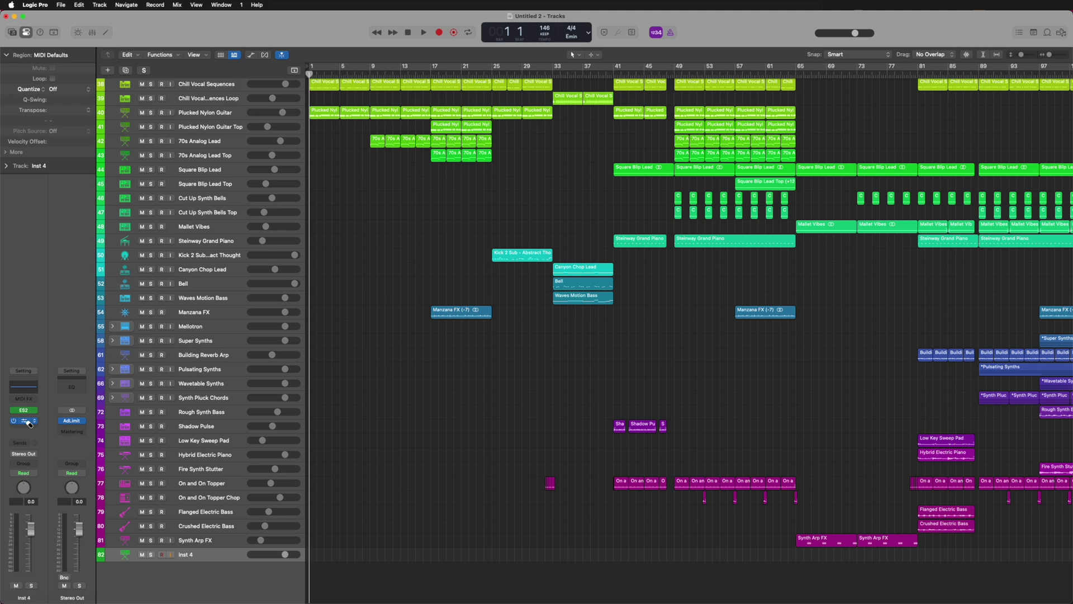
{"action": "left_click", "coordinate": [29, 423]}
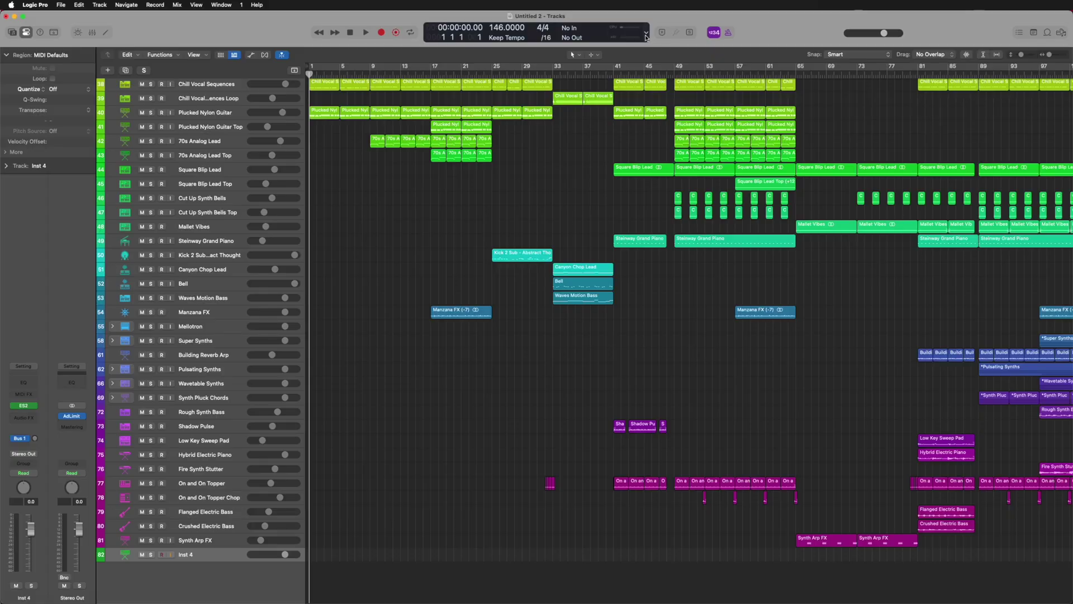
Enable Sample Rate / Buffer Size in the control bar display customization.
{"action": "left_click", "coordinate": [645, 35]}
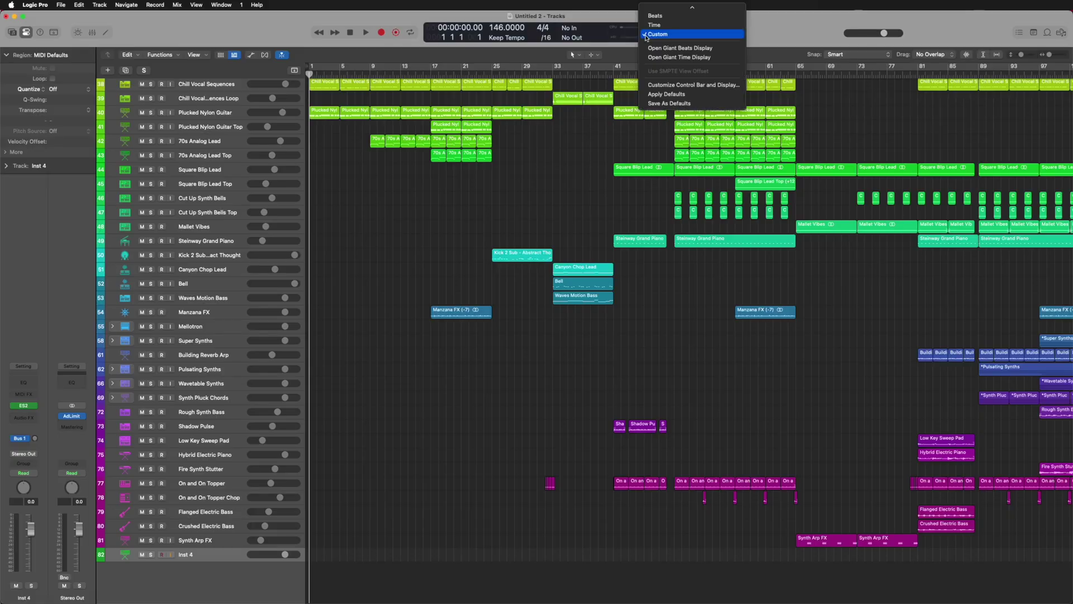
{"action": "left_click", "coordinate": [674, 85]}
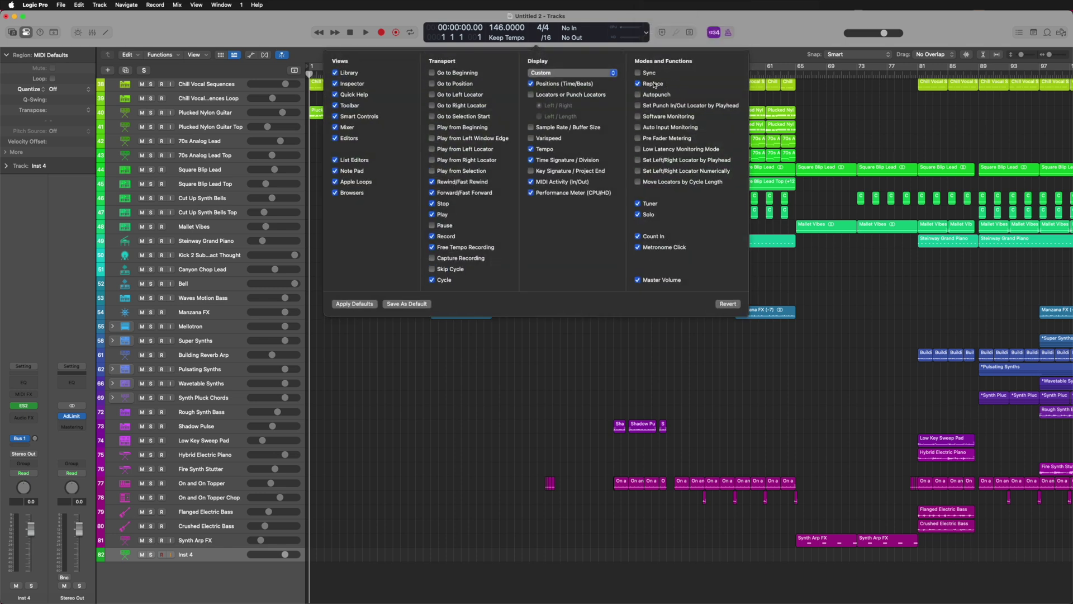
{"action": "left_click", "coordinate": [531, 128]}
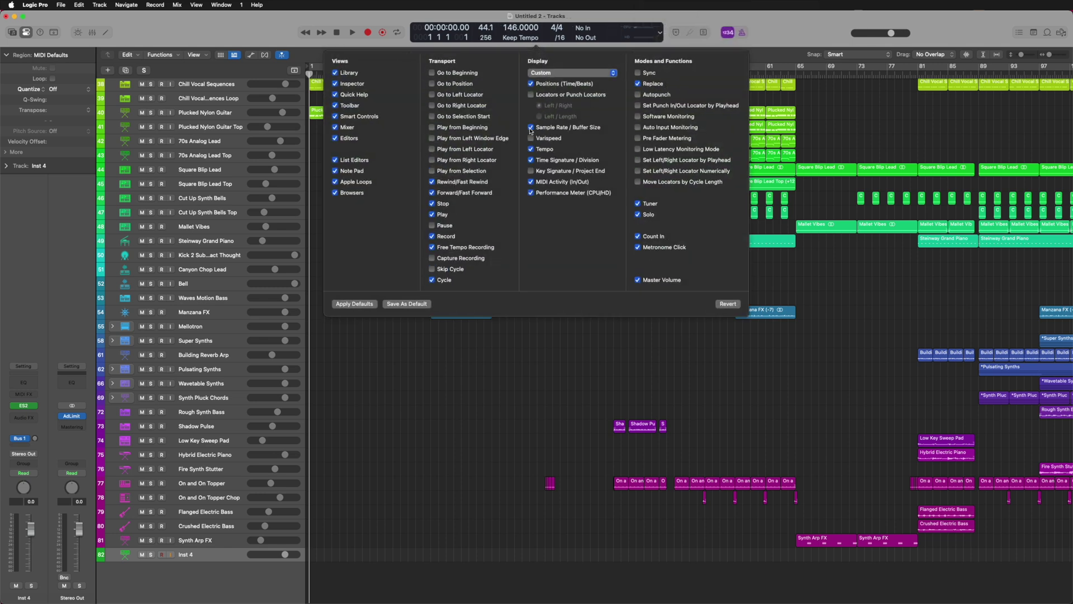
{"action": "left_click", "coordinate": [491, 15]}
Confirm the sample rate stays at 44.1 kHz and the I/O buffer at 256.
{"action": "left_click", "coordinate": [487, 31]}
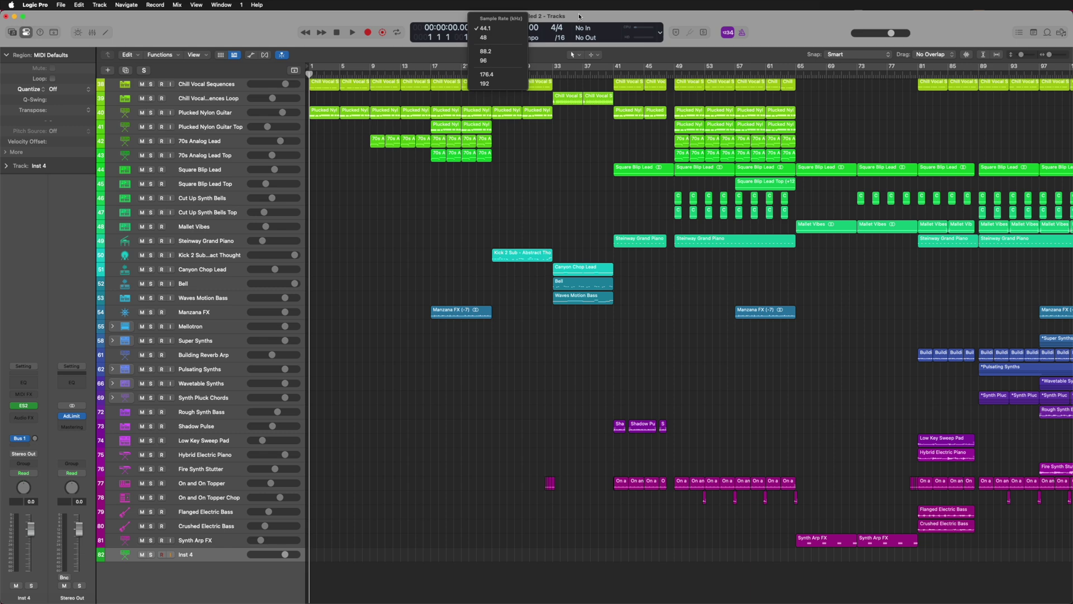
{"action": "left_click", "coordinate": [563, 17]}
{"action": "left_click", "coordinate": [487, 39]}
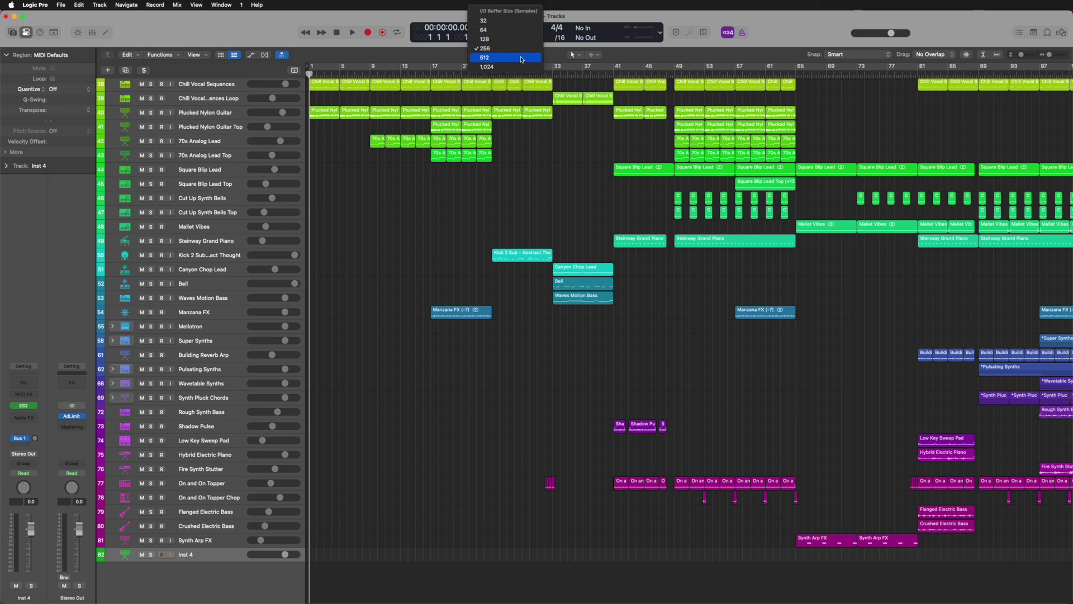
{"action": "left_click", "coordinate": [423, 18]}
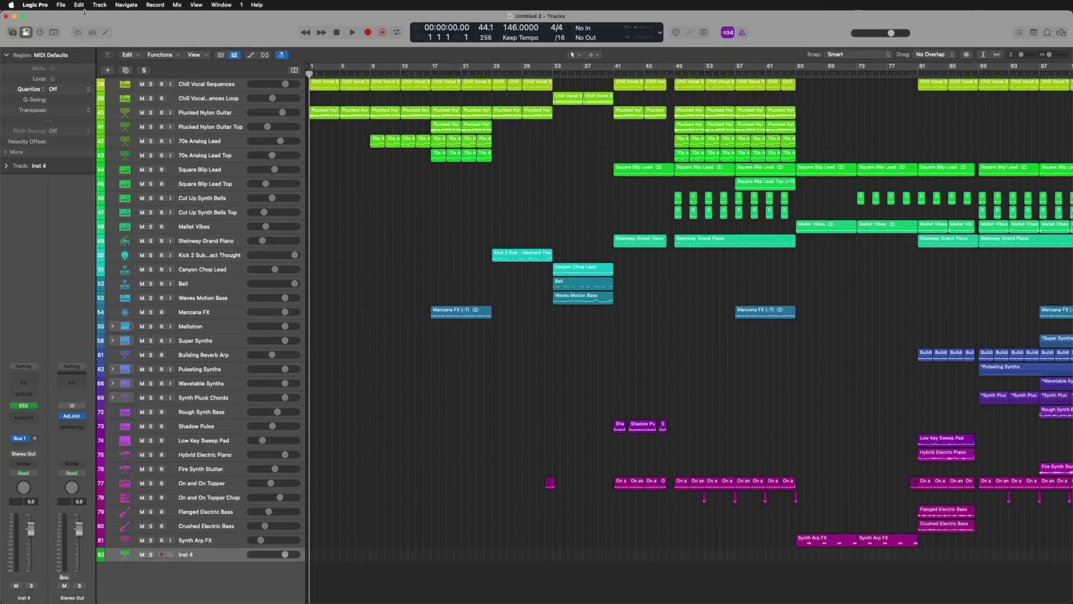
Turn off Show Mastering Assistant in Settings > View > Mixer.
{"action": "left_click", "coordinate": [37, 8]}
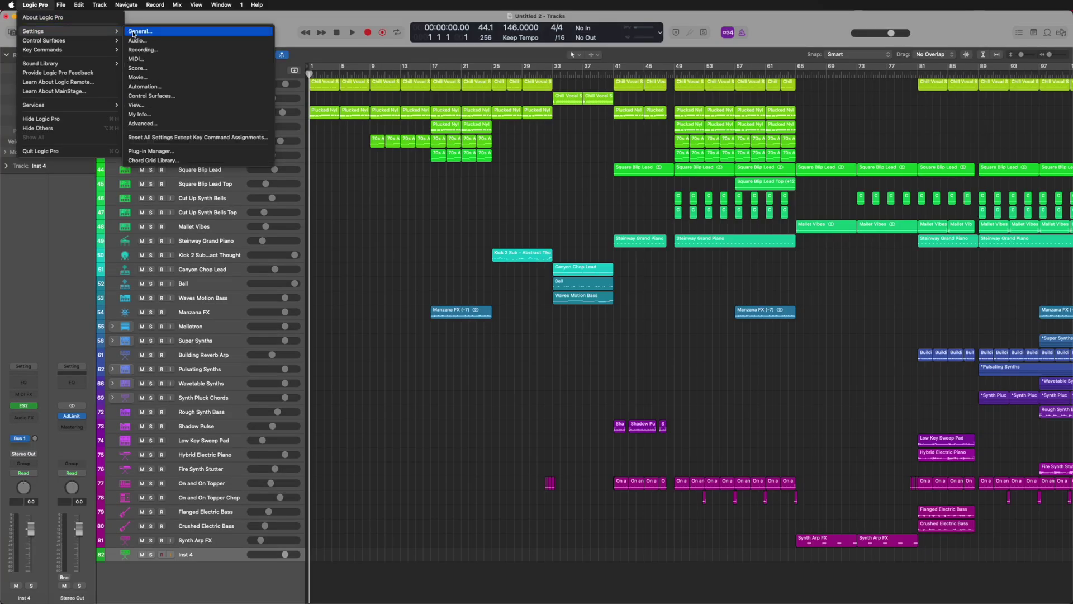
{"action": "left_click", "coordinate": [133, 32]}
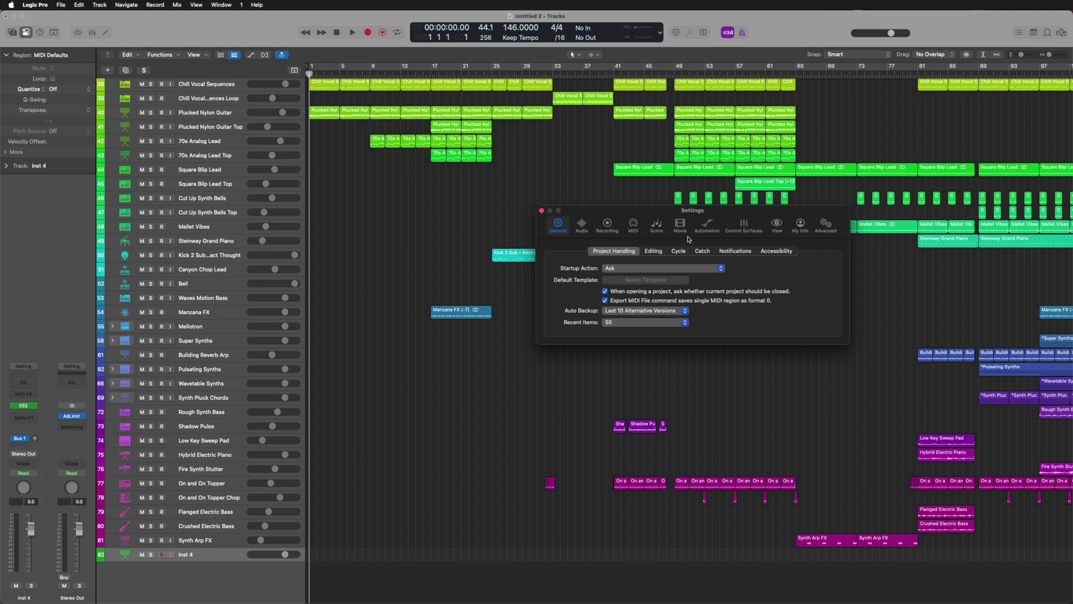
{"action": "left_click", "coordinate": [776, 225]}
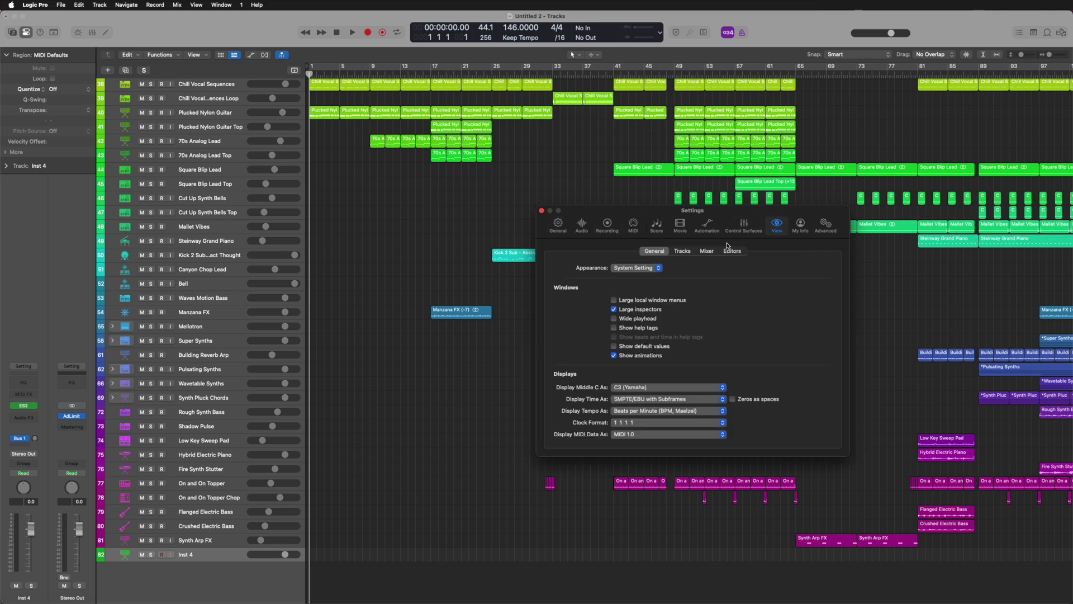
{"action": "left_click", "coordinate": [707, 251]}
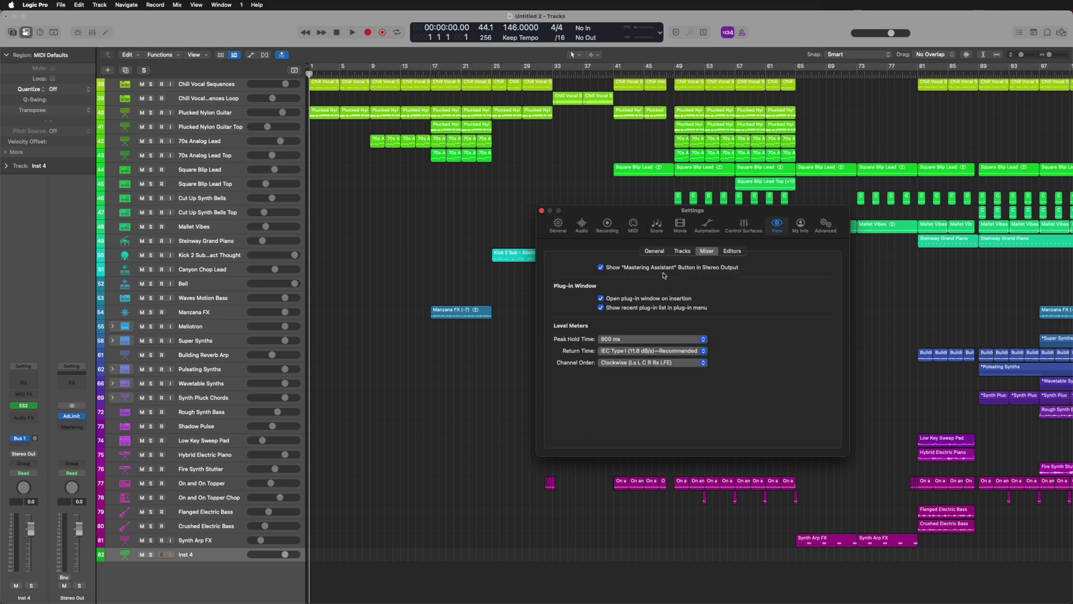
{"action": "left_click", "coordinate": [601, 268]}
{"action": "left_click", "coordinate": [541, 211]}
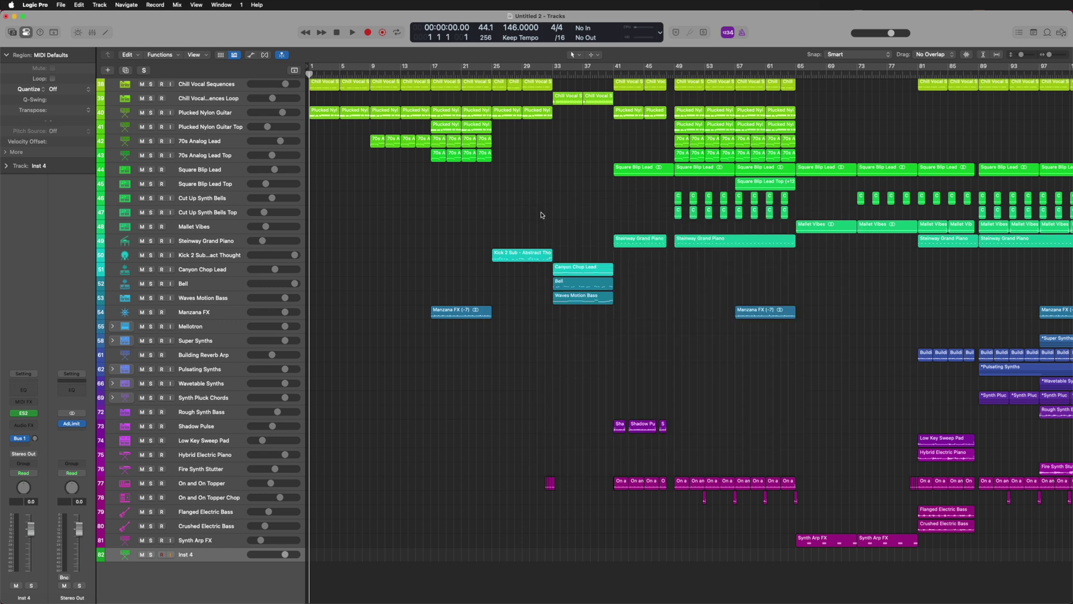
Insert Mastering Assistant (Stereo) on Stereo Out after Adaptive Limiter.
{"action": "left_click", "coordinate": [84, 433]}
{"action": "mouse_move", "coordinate": [116, 477]}
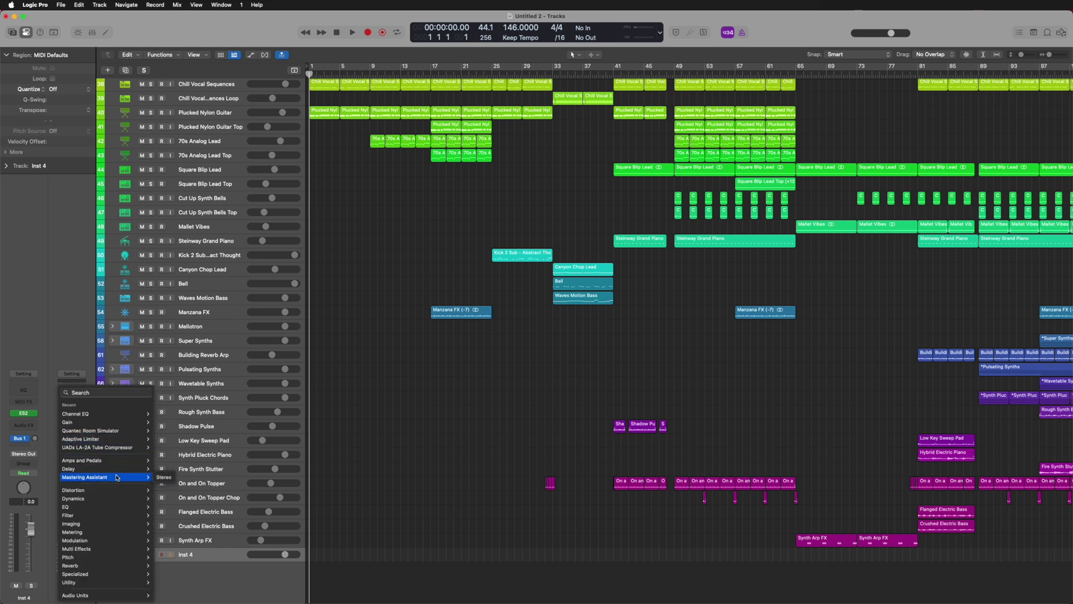
{"action": "left_click", "coordinate": [165, 478]}
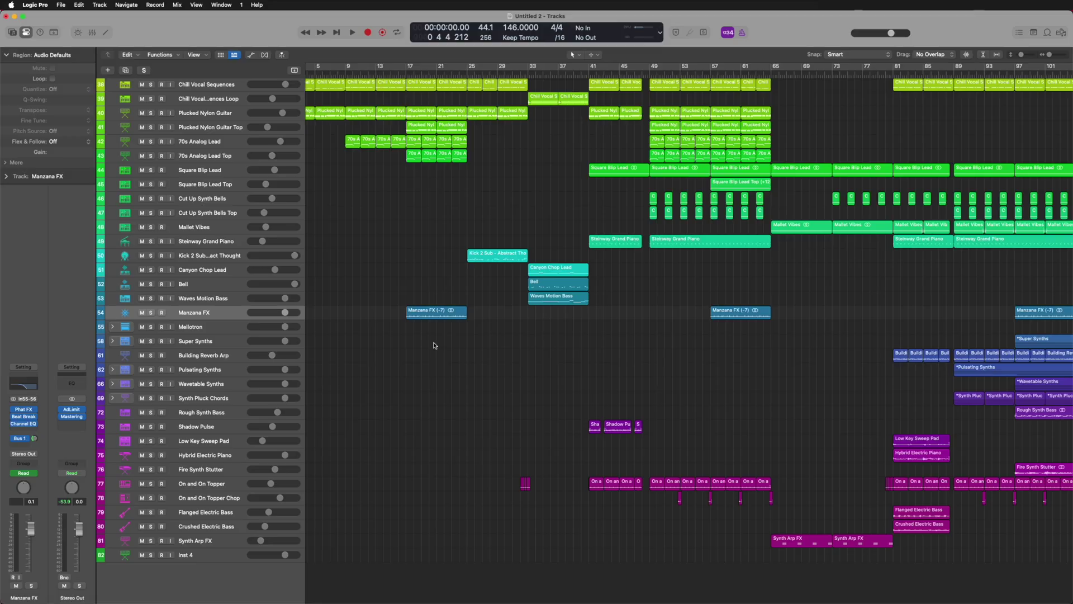
Select the five regions on tracks 50–54 and set Bounce Regions In Place to One File per Region.
{"action": "left_click_drag", "start_coordinate": [435, 345], "coordinate": [545, 249]}
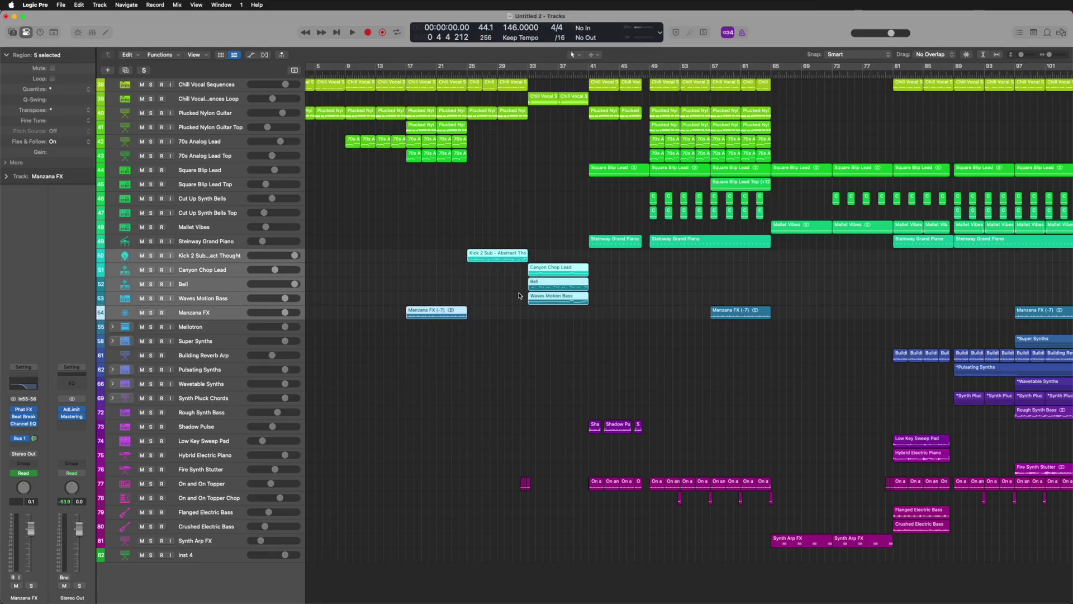
{"action": "key", "text": "ctrl+b"}
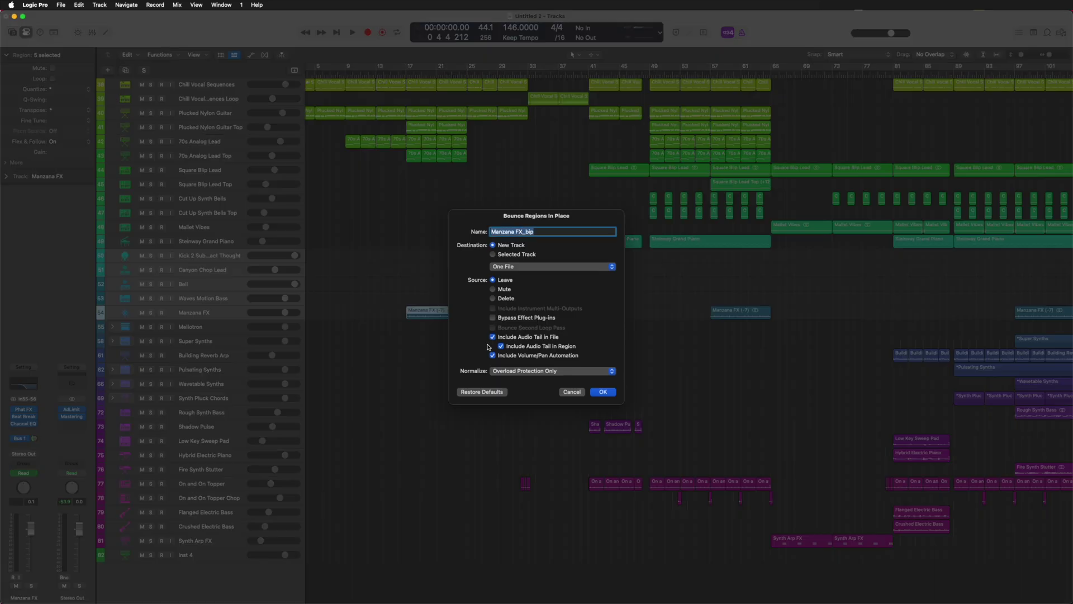
{"action": "left_click", "coordinate": [588, 267]}
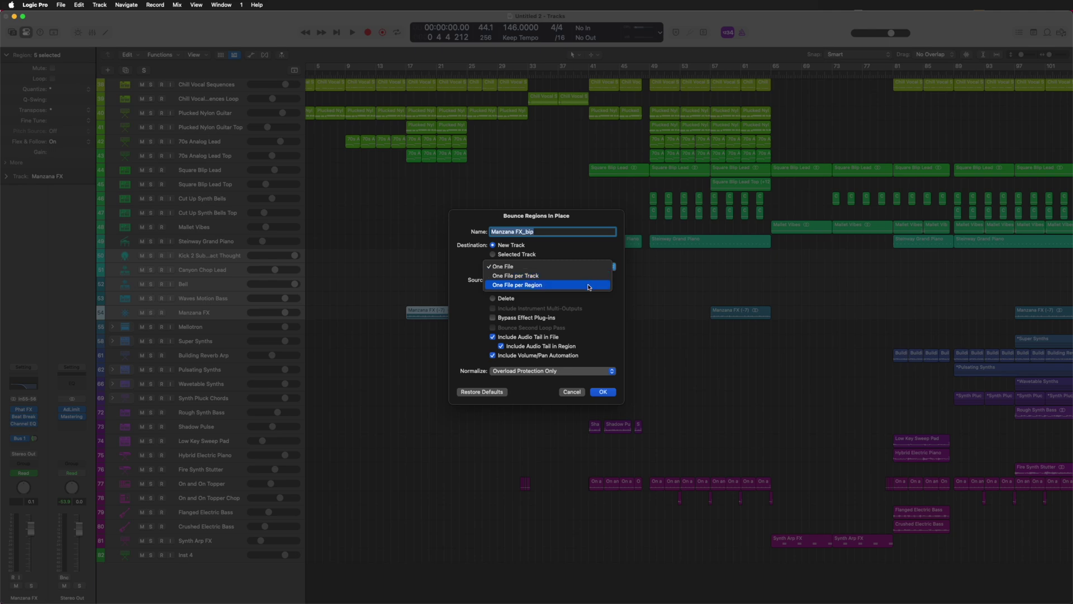
{"action": "left_click", "coordinate": [589, 286]}
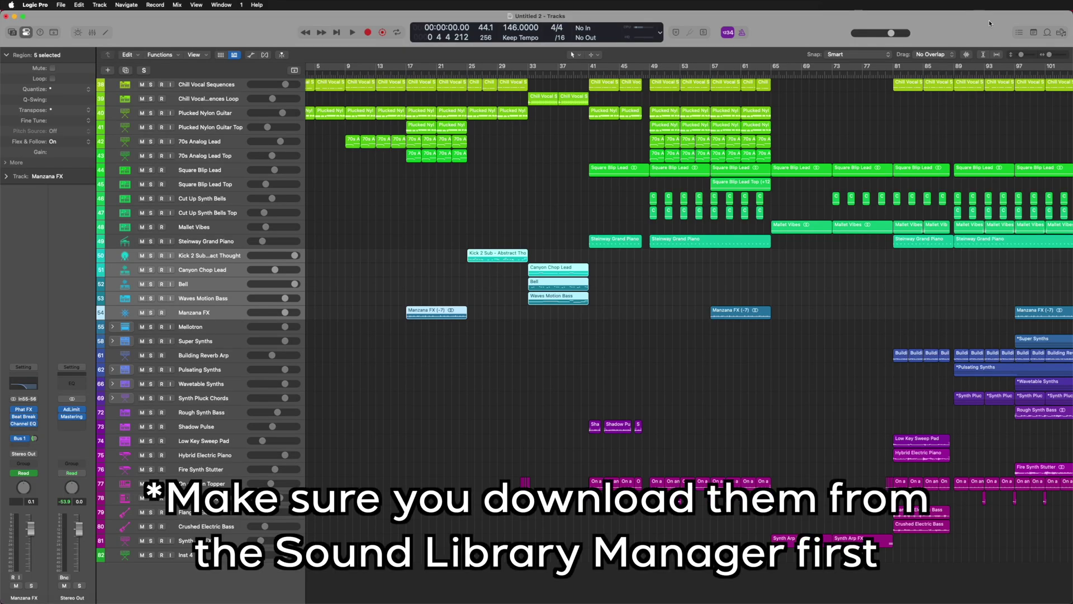
Filter the Apple Loops browser to the Modular Melodies sound pack (257 loops), then reopen the Sound Packs list.
{"action": "left_click", "coordinate": [1043, 33]}
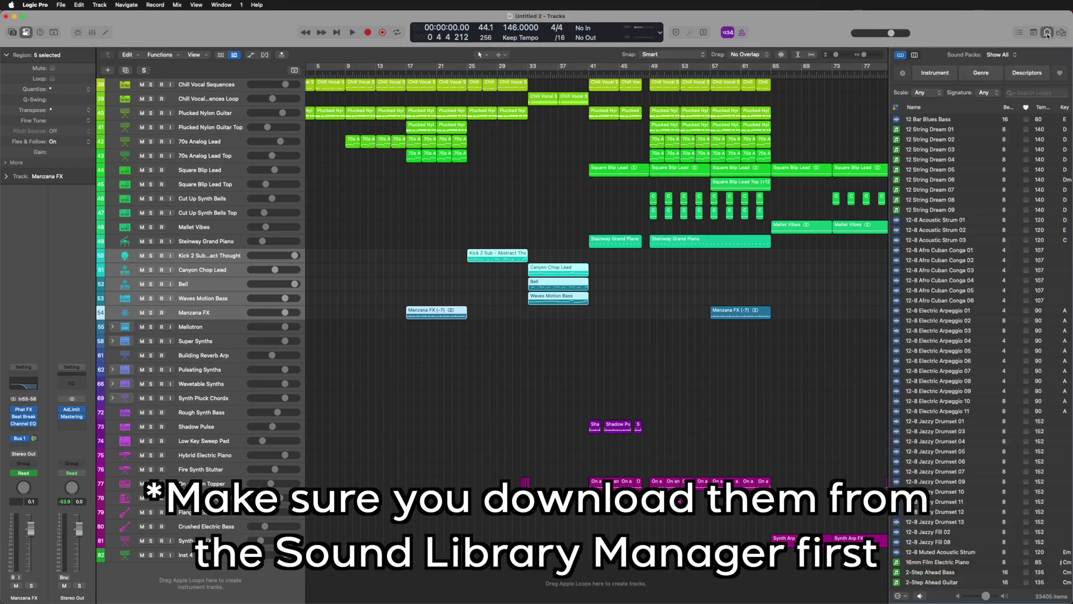
{"action": "left_click", "coordinate": [999, 55]}
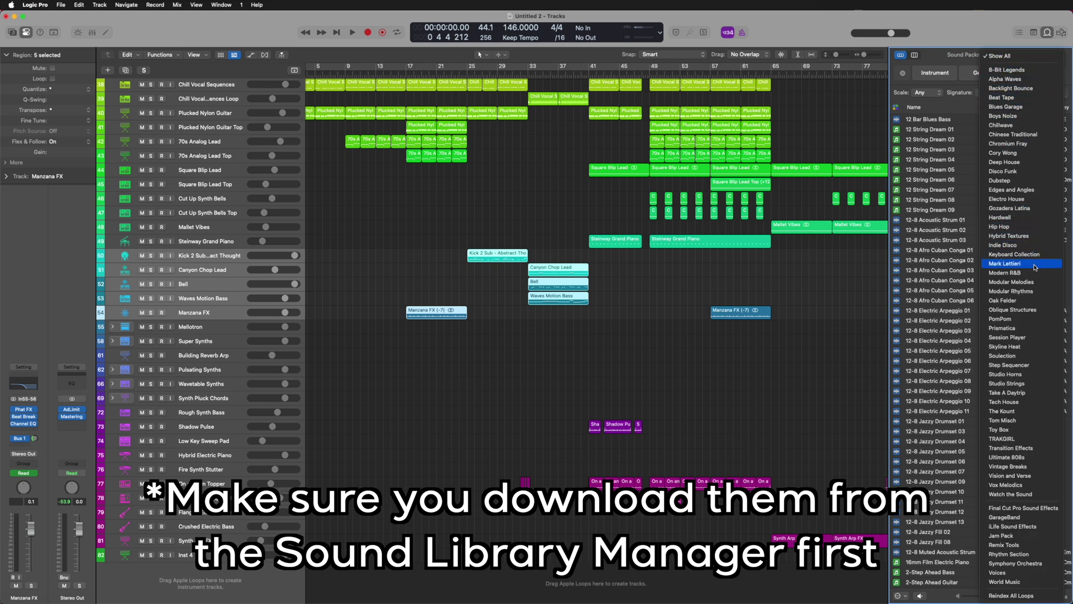
{"action": "left_click", "coordinate": [1033, 281]}
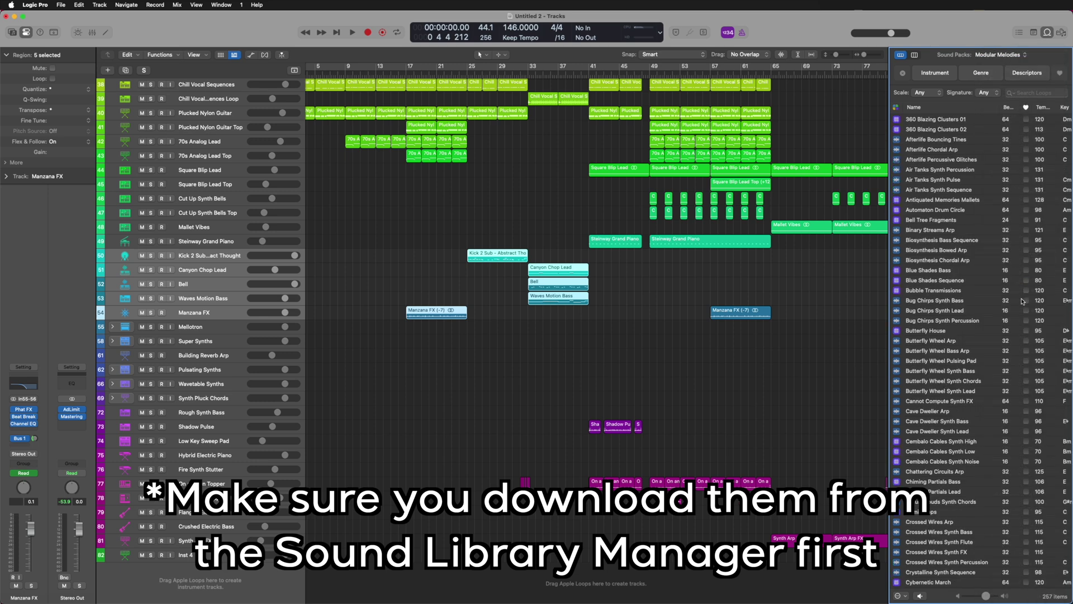
{"action": "left_click", "coordinate": [1006, 54]}
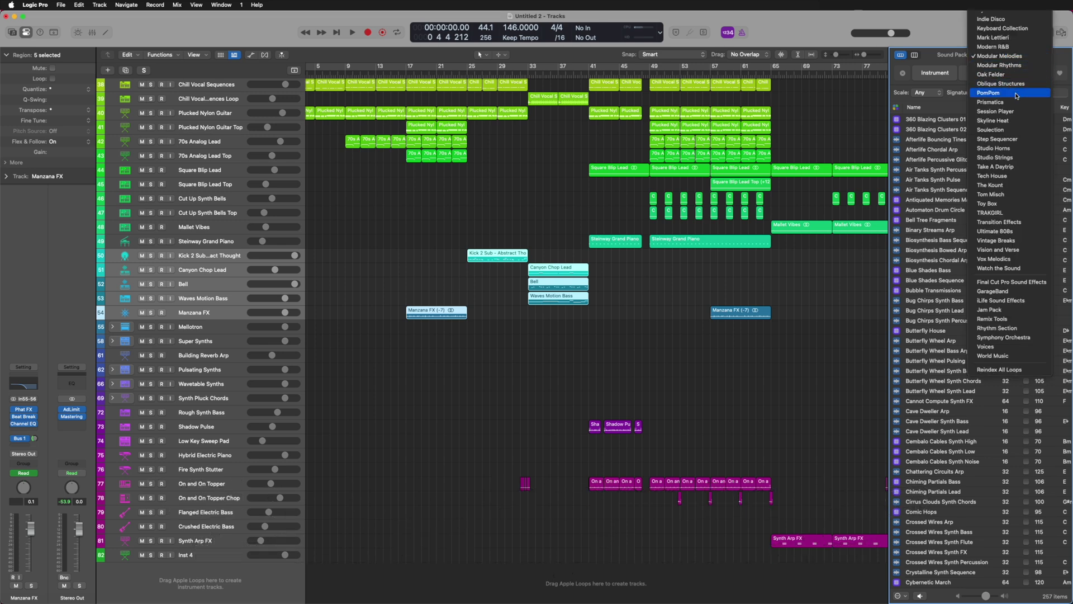